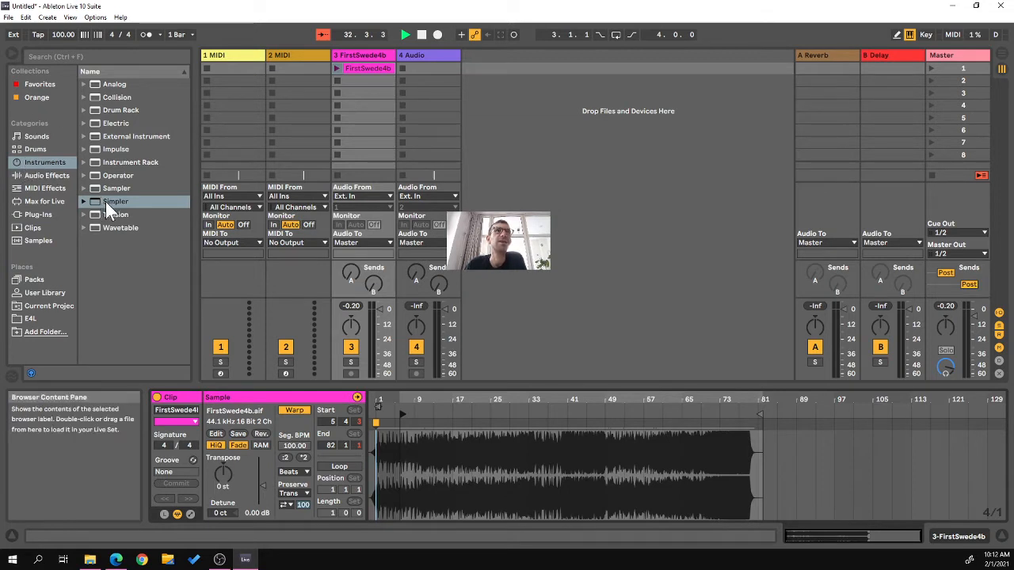
# Step: Load Simpler onto the first MIDI track and place the FirstSwede4b clip from track 3 into it as its sample
pyautogui.moveTo(95, 205); pyautogui.dragTo(221, 73)
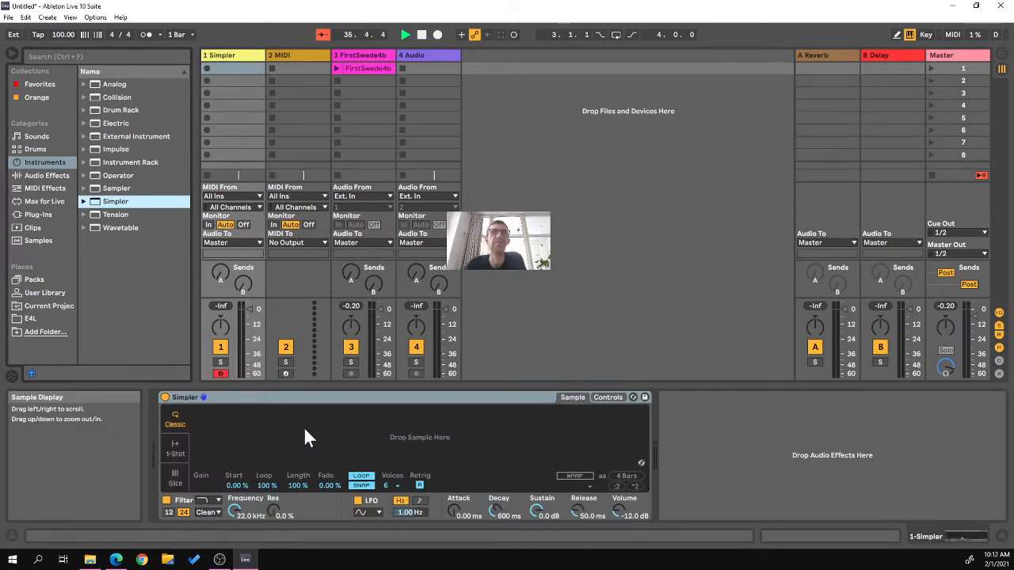
pyautogui.click(362, 66)
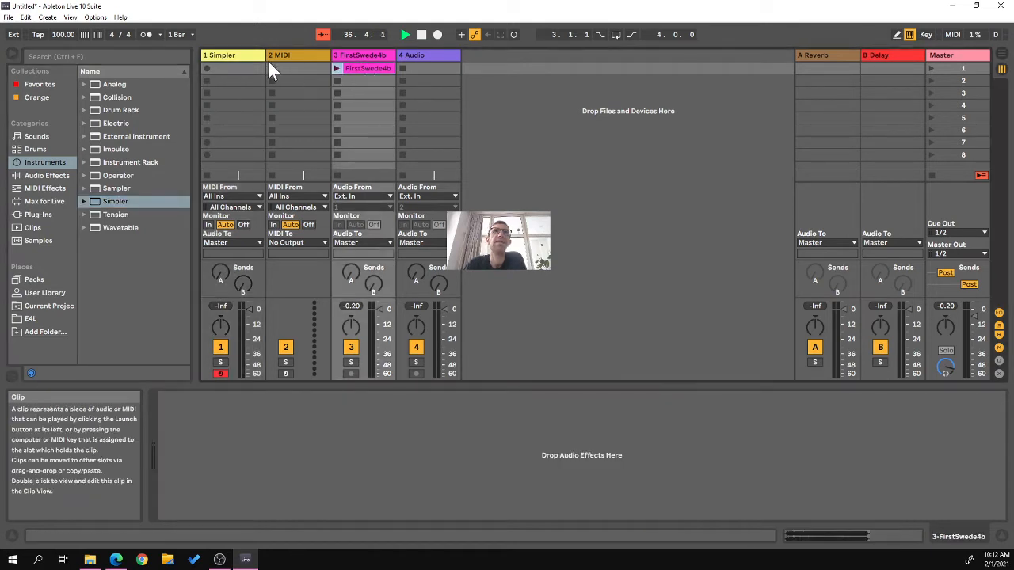
pyautogui.click(239, 56)
pyautogui.moveTo(365, 70); pyautogui.dragTo(356, 437)
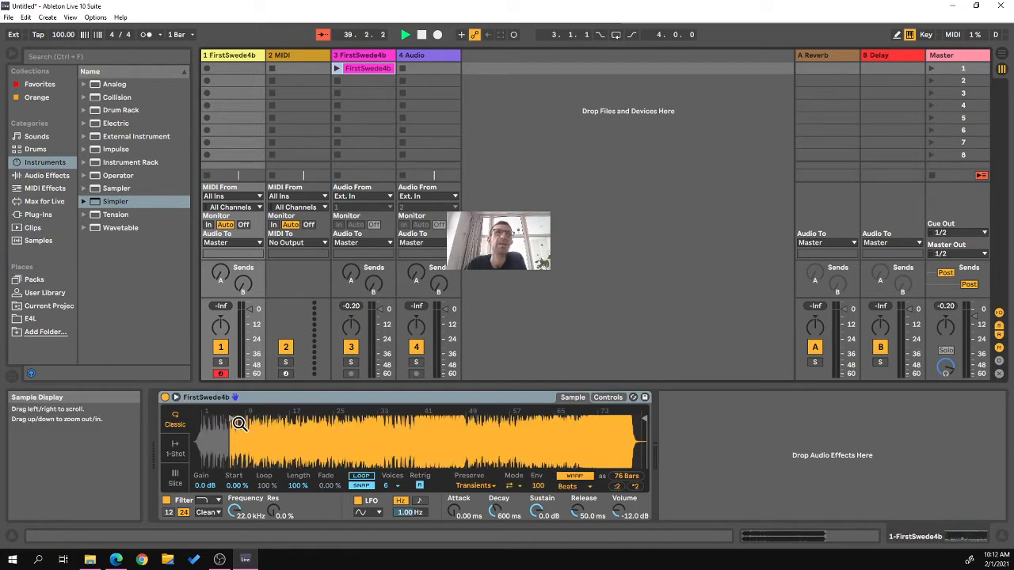
# Step: Audition the sample from different start points and set its start marker to about bar 4
pyautogui.moveTo(235, 420); pyautogui.dragTo(215, 418)
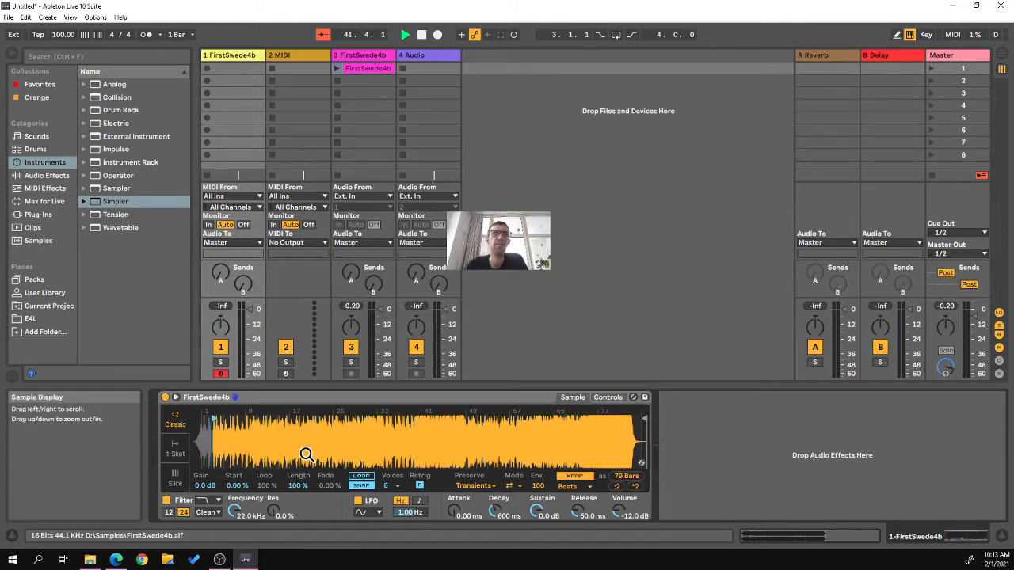
pyautogui.press('a')
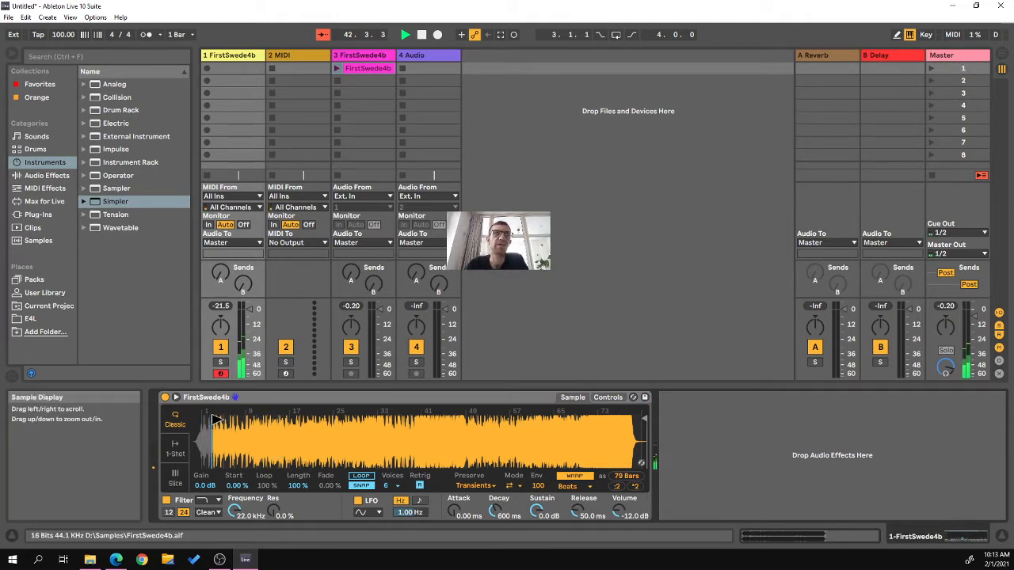
pyautogui.moveTo(213, 419)
pyautogui.mouseDown()
pyautogui.moveTo(358, 421)
pyautogui.moveTo(336, 421)
pyautogui.mouseUp()
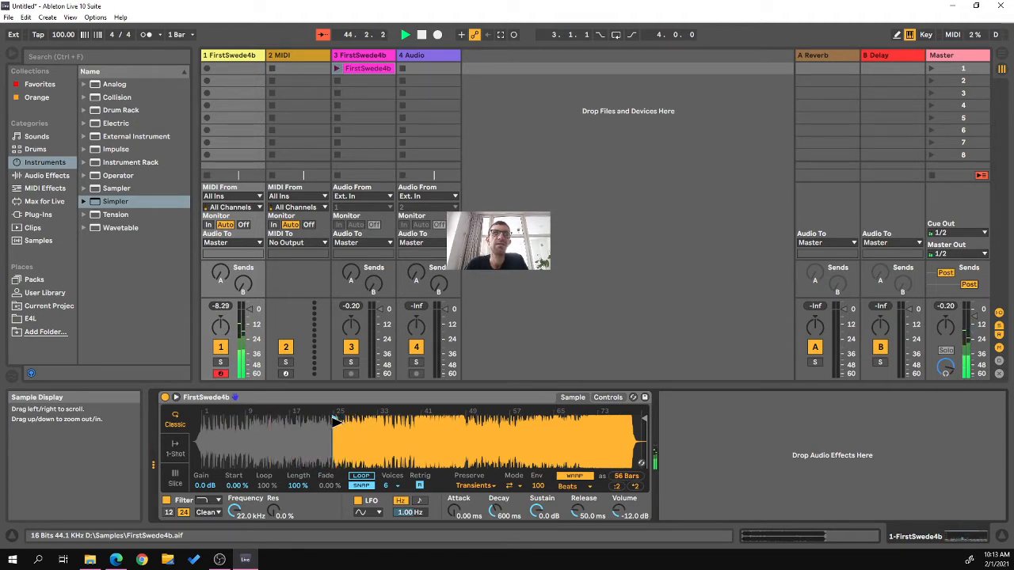
pyautogui.moveTo(335, 420); pyautogui.dragTo(222, 435)
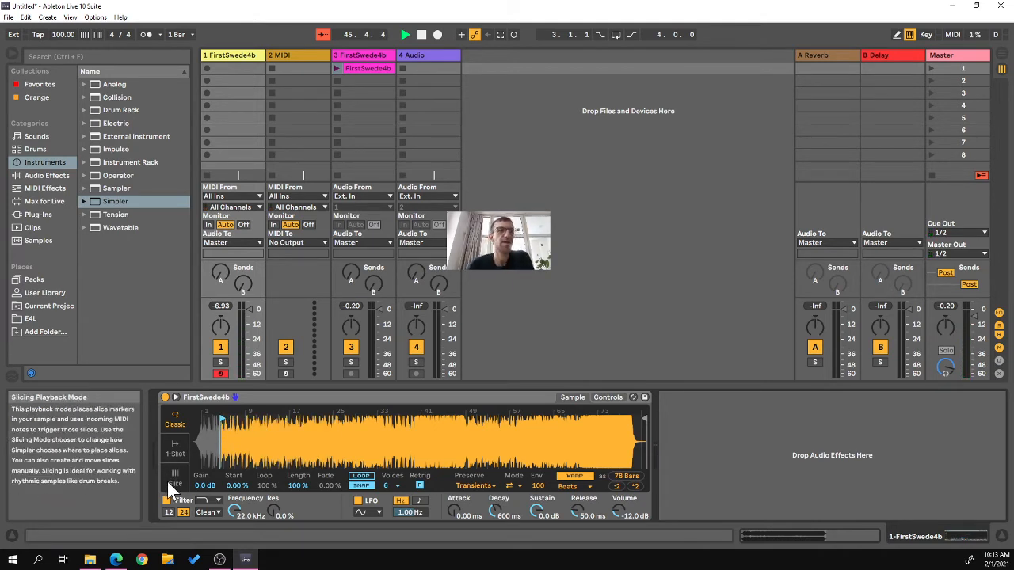
# Step: Switch the FirstSwede4b sample in Simpler to Slice playback mode
pyautogui.click(174, 484)
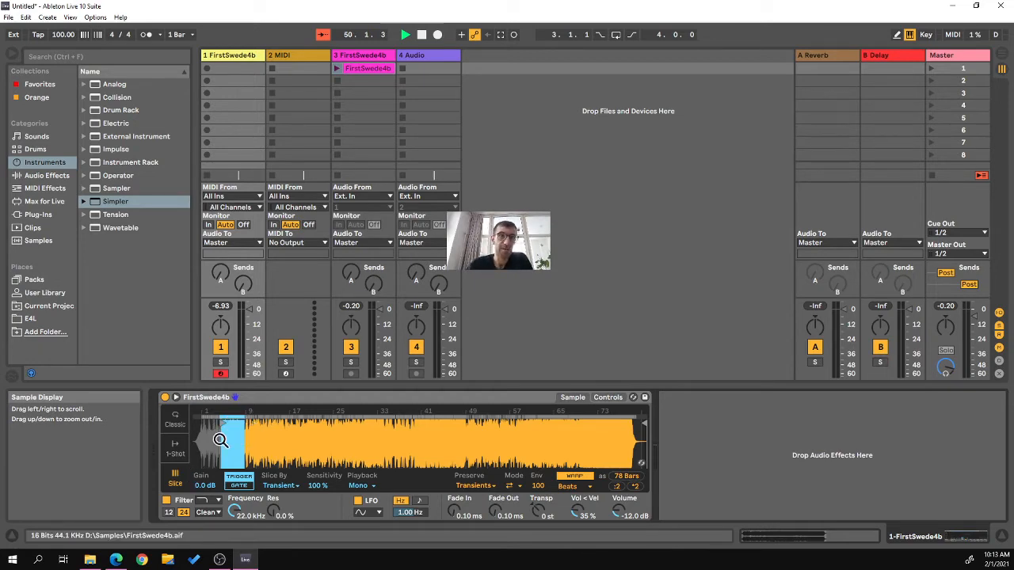
pyautogui.moveTo(226, 408); pyautogui.dragTo(369, 550)
pyautogui.click(254, 428)
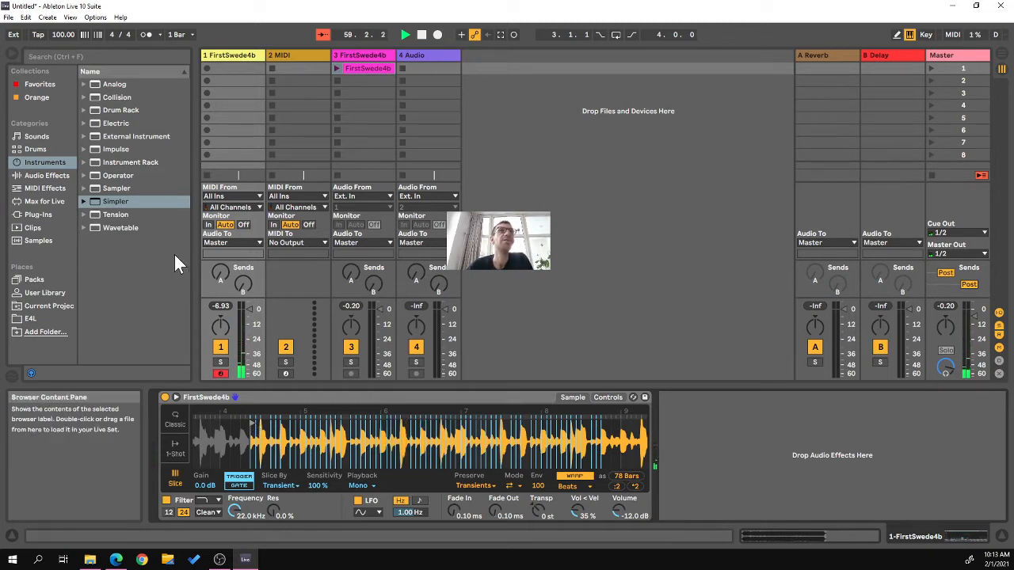
# Step: Add an Arpeggiator in front of Simpler on track 1, using the Con & Diverge style and a 1/16 rate
pyautogui.click(47, 189)
pyautogui.moveTo(100, 87); pyautogui.dragTo(226, 54)
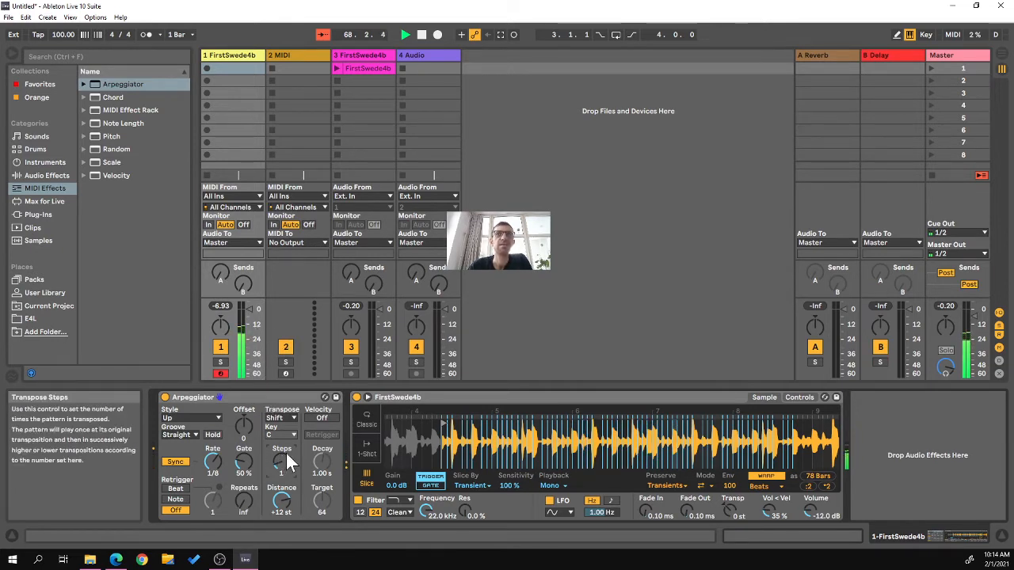
pyautogui.click(188, 415)
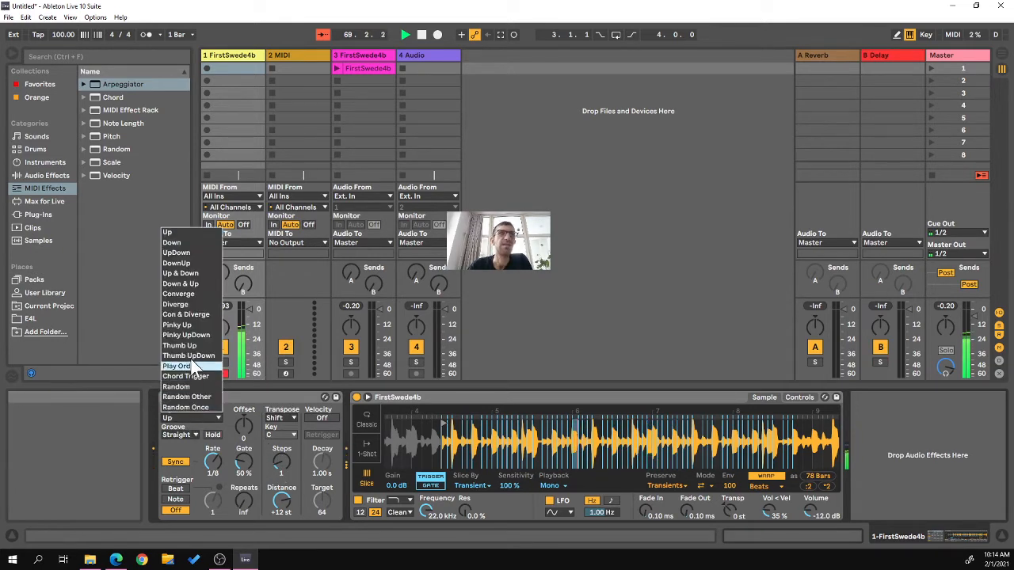
pyautogui.click(190, 315)
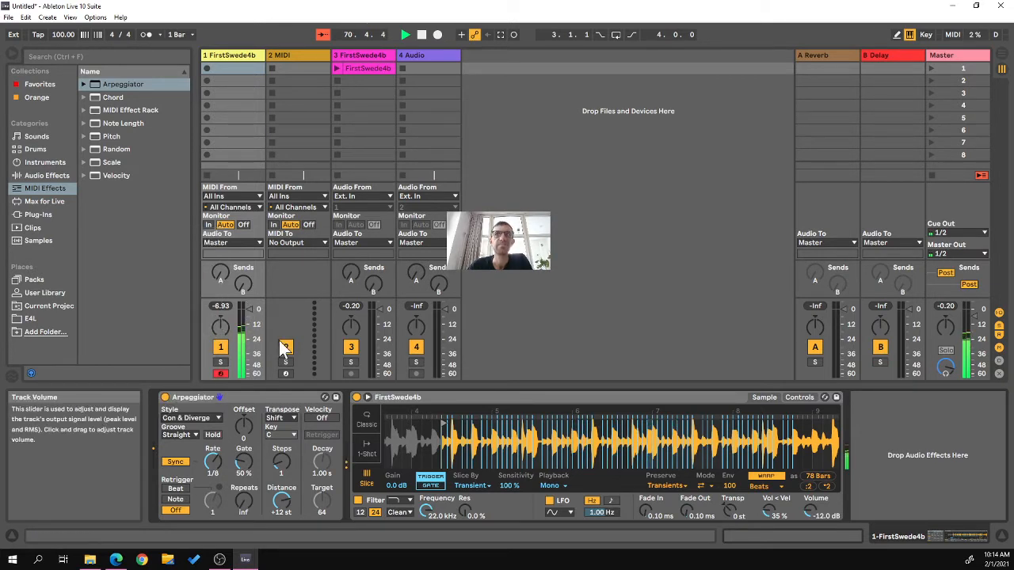
pyautogui.moveTo(207, 460); pyautogui.dragTo(208, 474)
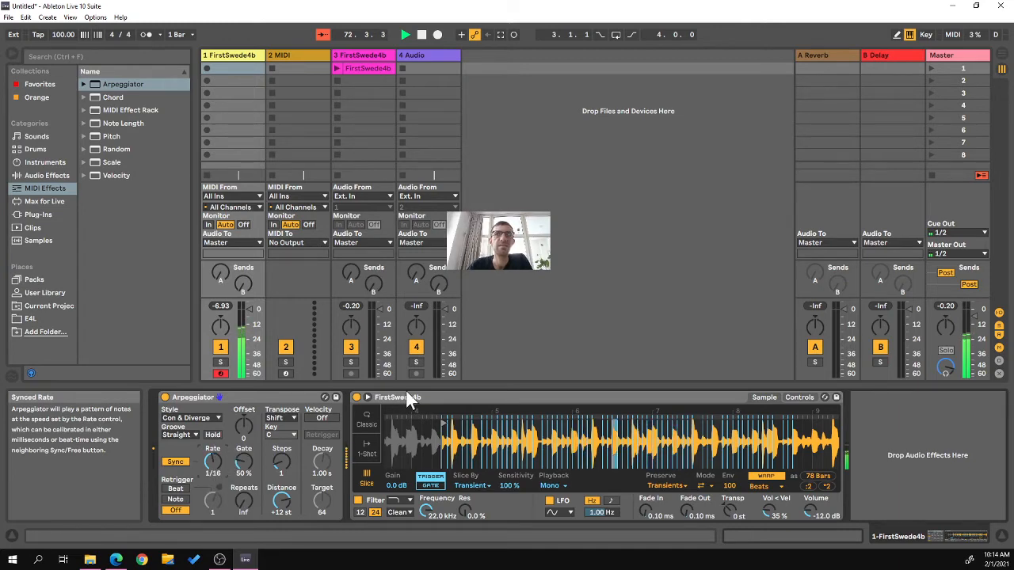
# Step: Create a one-bar MIDI clip on track 1 with three stacked notes from D3 to A3 held for the full bar, and launch it
pyautogui.moveTo(417, 413); pyautogui.dragTo(432, 381)
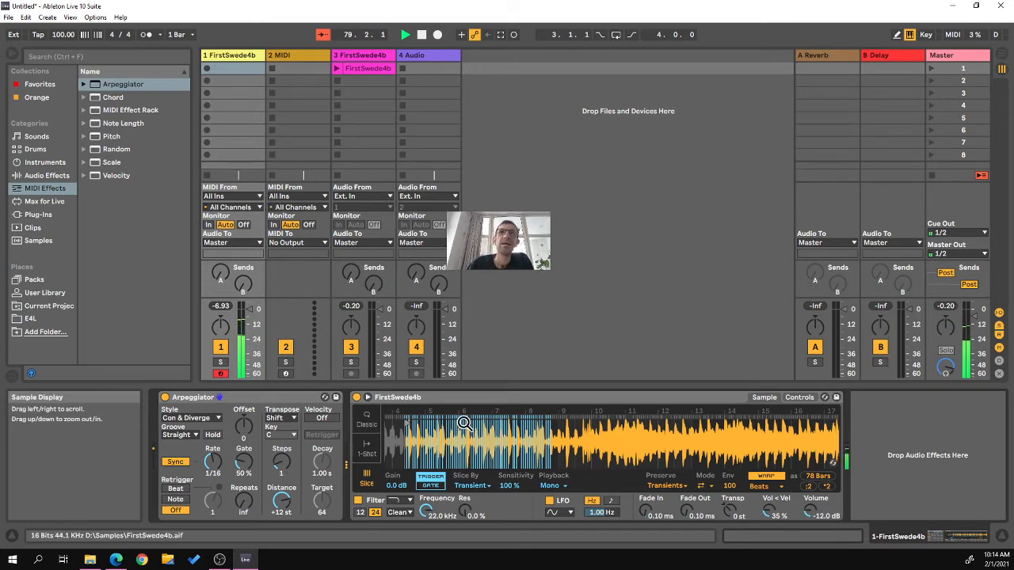
pyautogui.moveTo(434, 463); pyautogui.dragTo(444, 380)
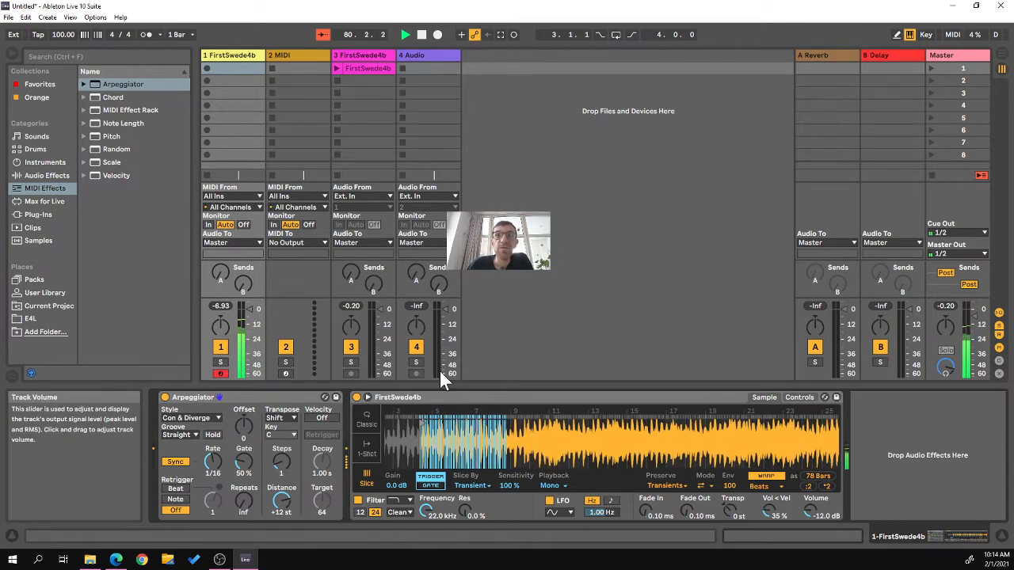
pyautogui.doubleClick(233, 68)
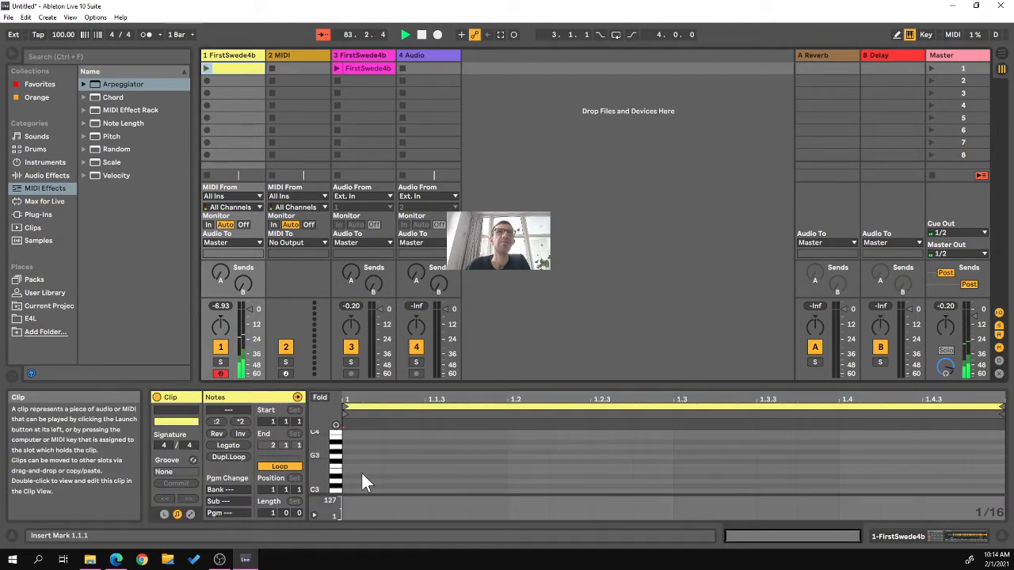
pyautogui.doubleClick(354, 448)
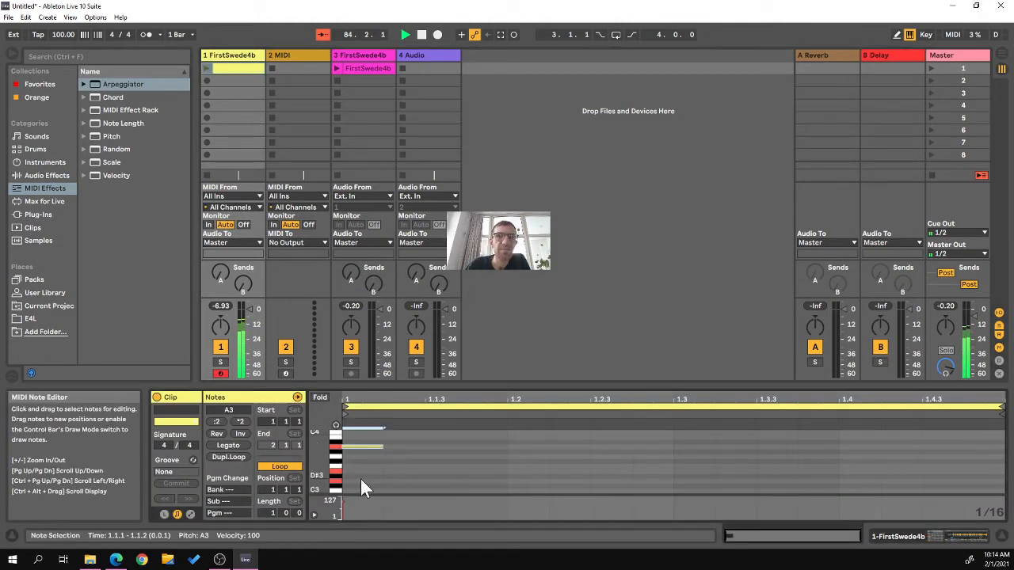
pyautogui.doubleClick(353, 470)
pyautogui.doubleClick(362, 480)
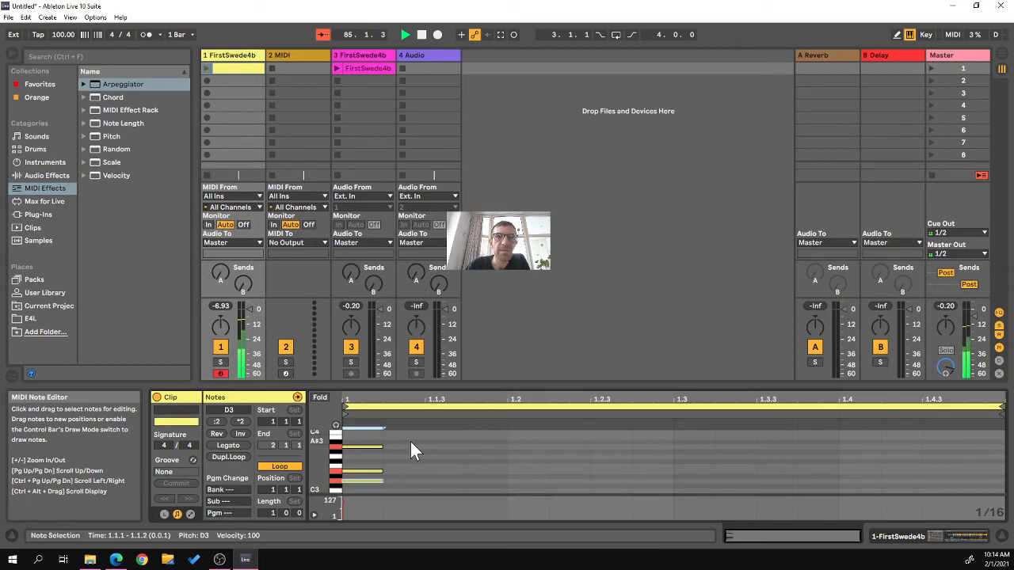
pyautogui.moveTo(410, 442); pyautogui.dragTo(995, 446)
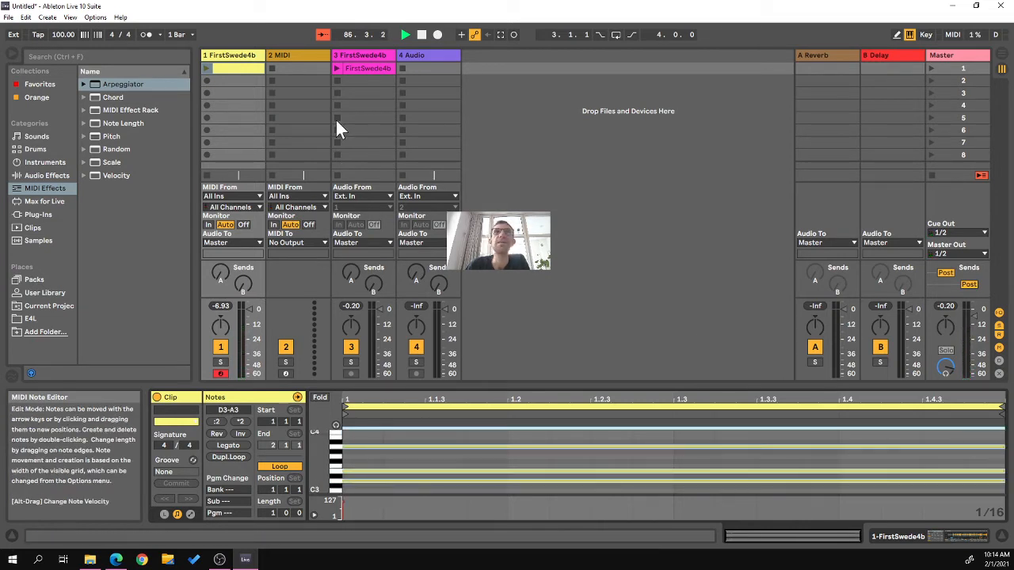
pyautogui.click(206, 68)
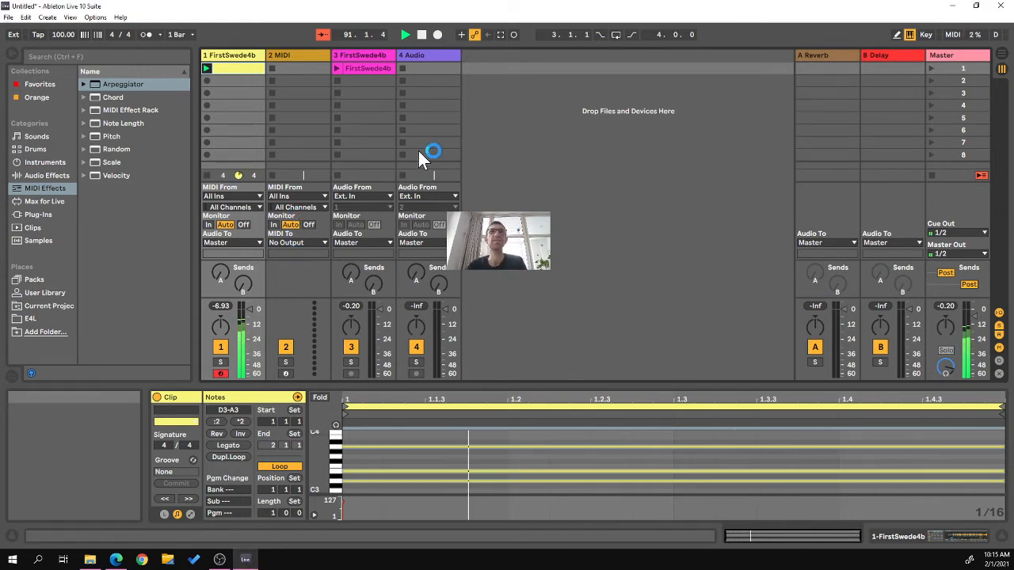
# Step: Move the sliced sample's start marker in track 1's Simpler to about bar 8
pyautogui.click(215, 55)
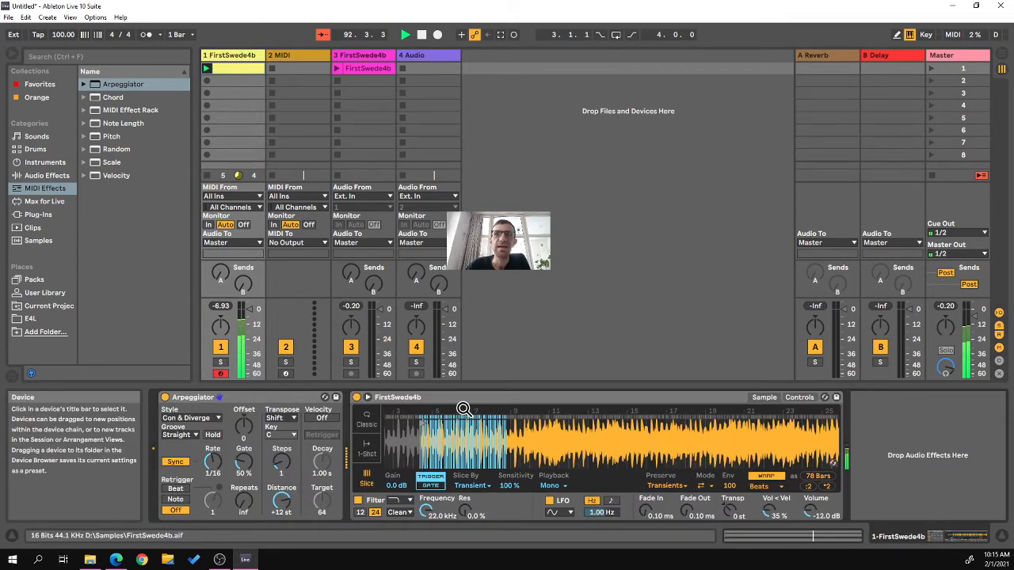
pyautogui.moveTo(459, 407)
pyautogui.mouseDown()
pyautogui.moveTo(456, 395)
pyautogui.moveTo(418, 424)
pyautogui.moveTo(503, 422)
pyautogui.mouseUp()
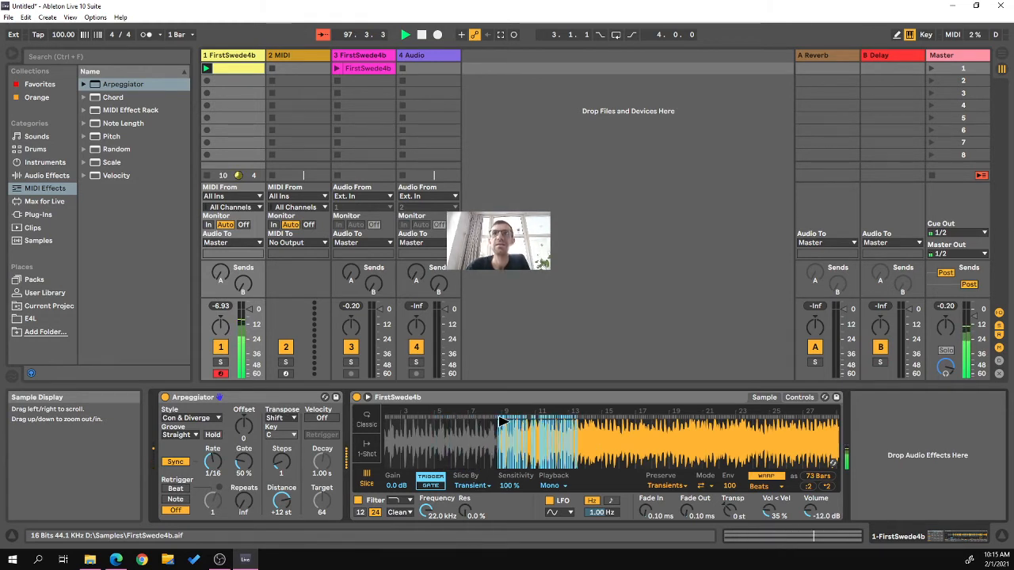
pyautogui.moveTo(502, 422)
pyautogui.mouseDown()
pyautogui.moveTo(564, 426)
pyautogui.moveTo(484, 425)
pyautogui.mouseUp()
# Step: Raise track 1's send to B Delay, set the delay's right time to 2 sixteenths, and enable its filter at 898 Hz, width 6.88
pyautogui.moveTo(244, 287); pyautogui.dragTo(245, 230)
pyautogui.click(907, 53)
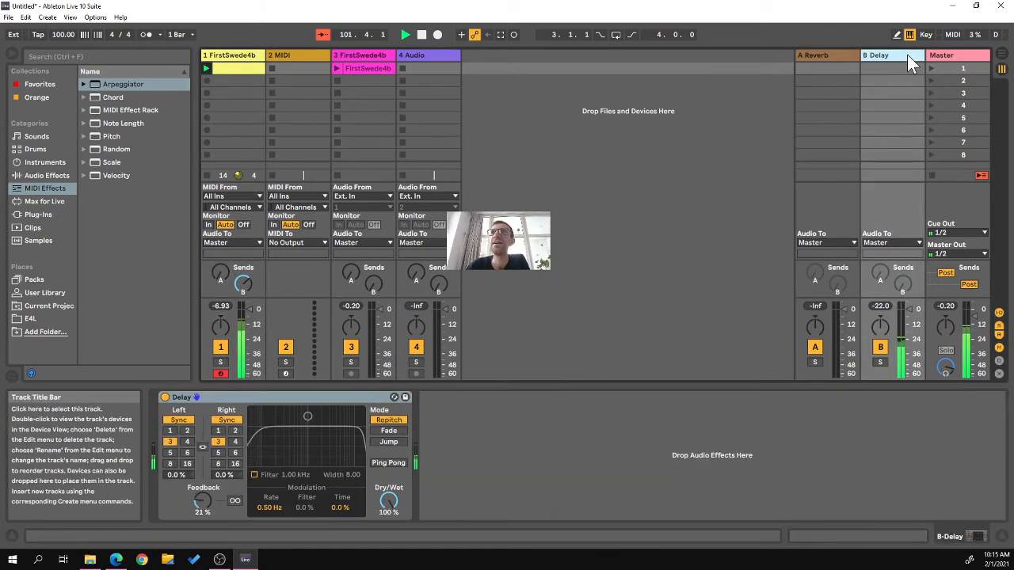
pyautogui.click(236, 432)
pyautogui.moveTo(308, 416); pyautogui.dragTo(304, 419)
pyautogui.click(254, 475)
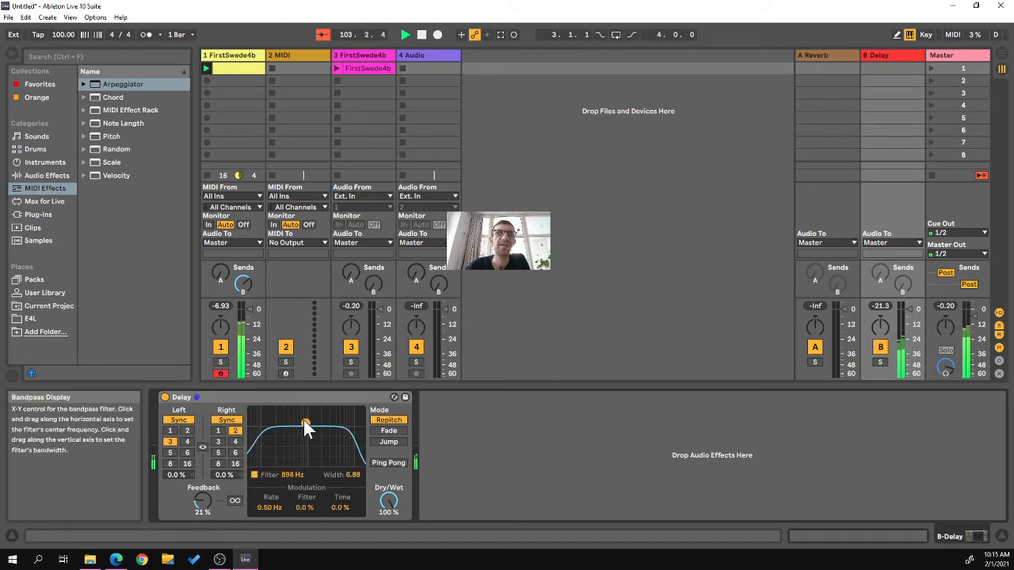
# Step: Move the start marker in track 1's Simpler back to about bar 2 and lower the slice sensitivity to 82 %
pyautogui.click(263, 57)
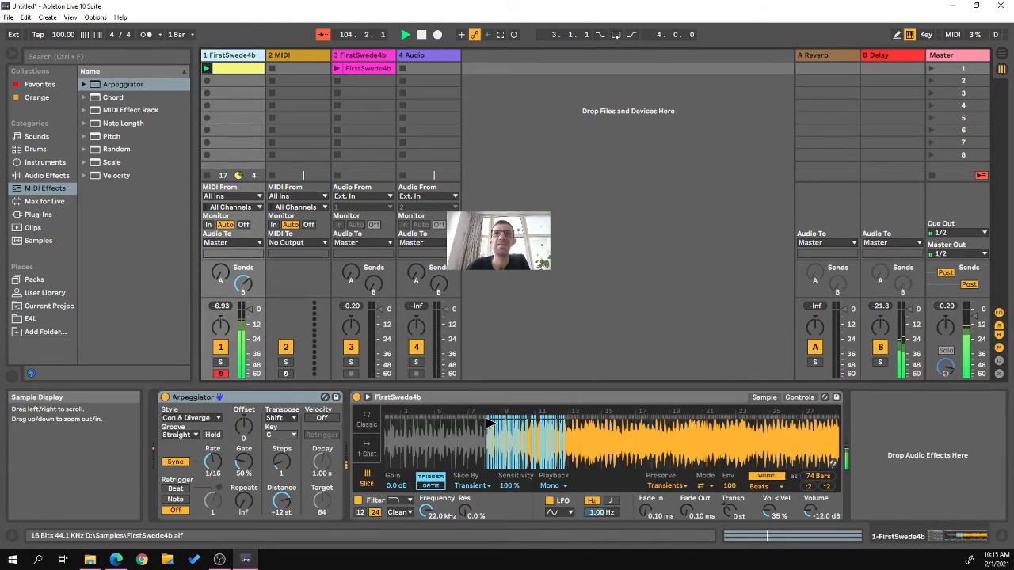
pyautogui.moveTo(556, 424); pyautogui.dragTo(390, 425)
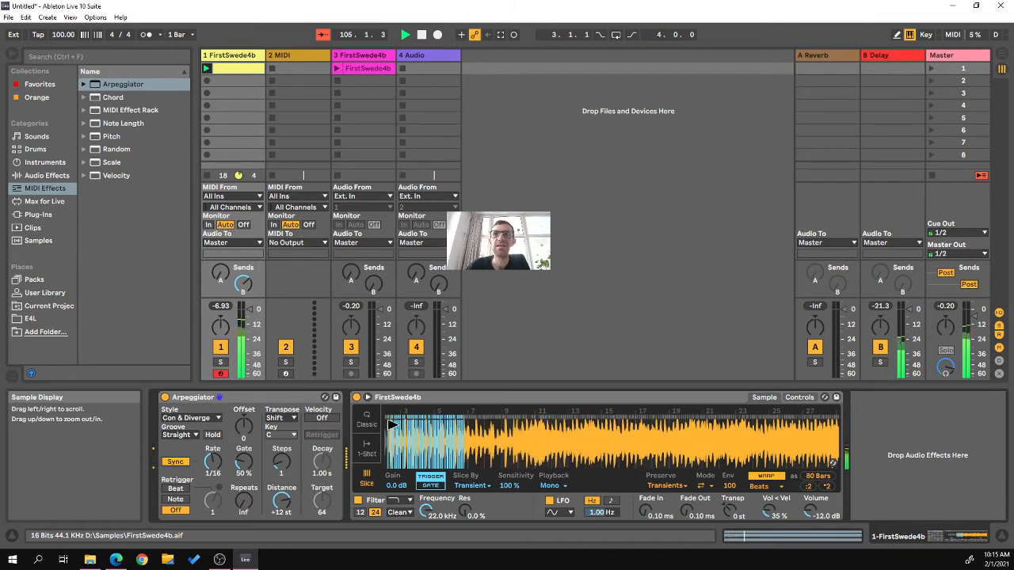
pyautogui.moveTo(520, 407); pyautogui.dragTo(511, 314)
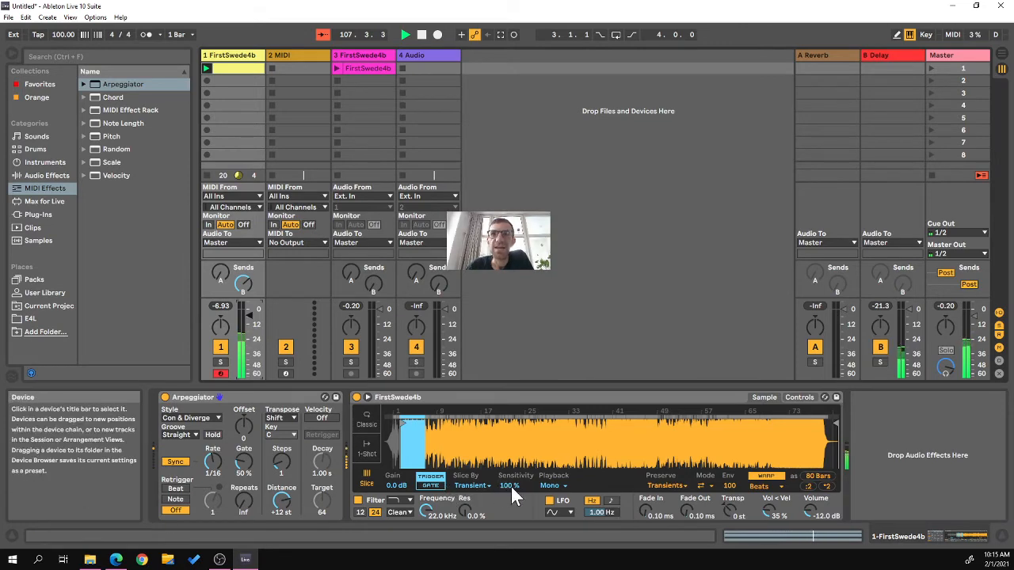
pyautogui.moveTo(417, 406); pyautogui.dragTo(561, 529)
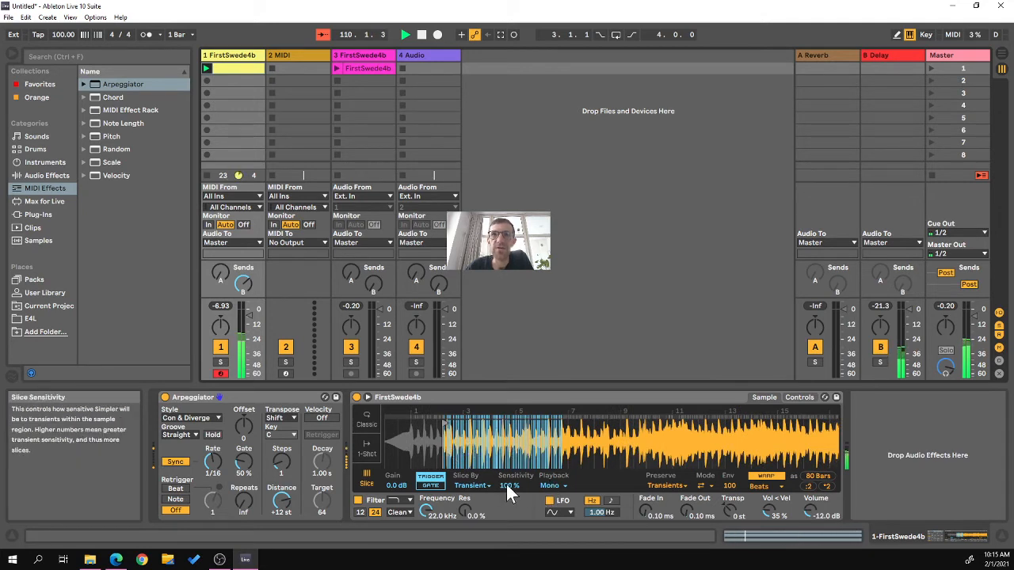
pyautogui.moveTo(507, 483); pyautogui.dragTo(507, 495)
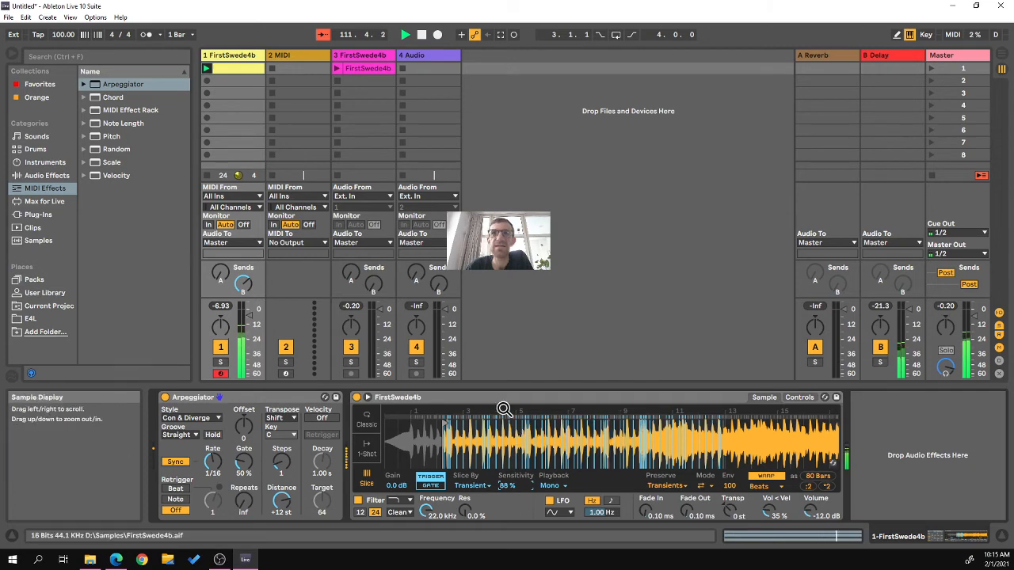
pyautogui.moveTo(502, 408); pyautogui.dragTo(494, 290)
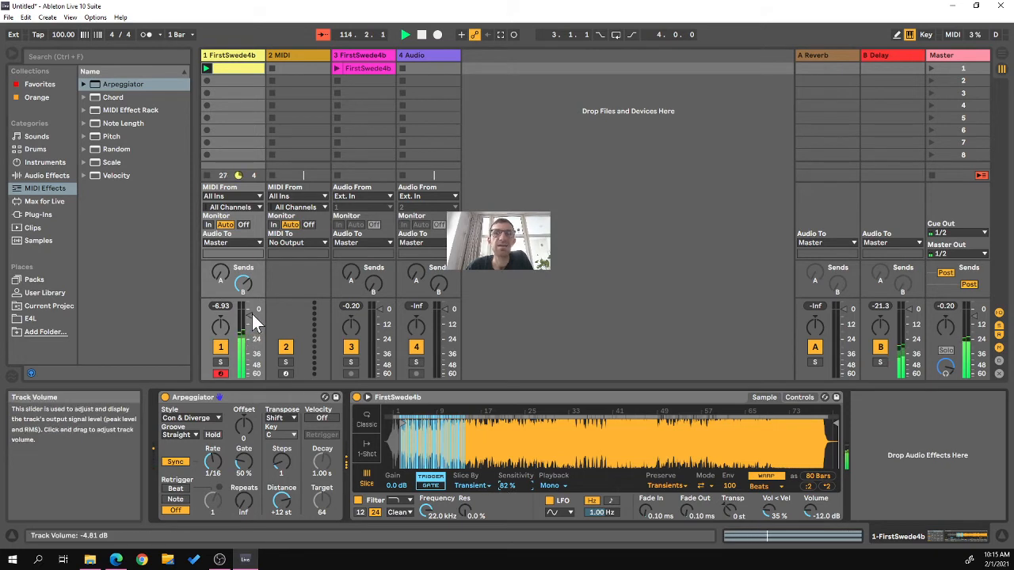
# Step: Adjust track 1's volume and lower Simpler's slice sensitivity to 54 %
pyautogui.moveTo(252, 314); pyautogui.dragTo(253, 321)
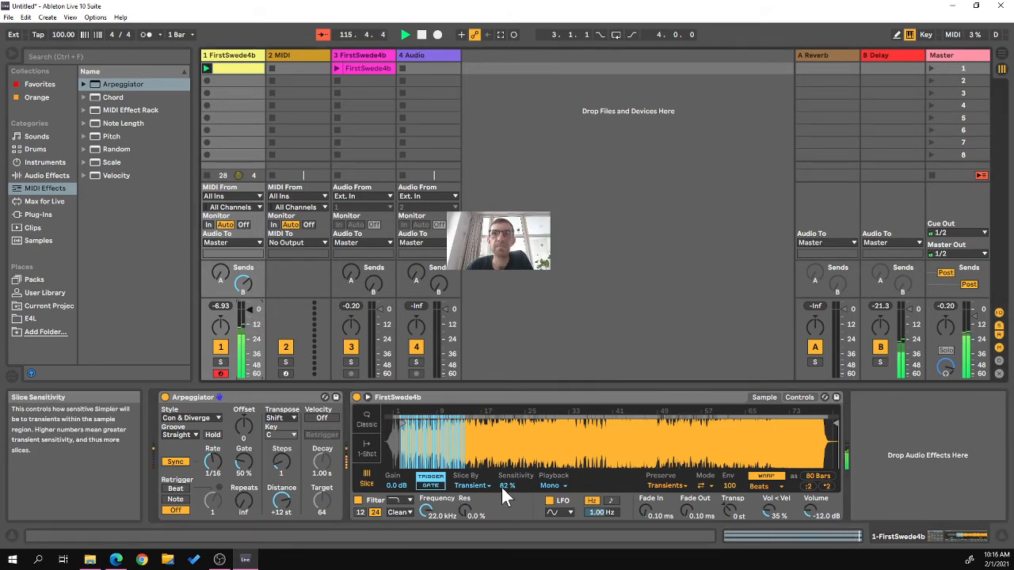
pyautogui.moveTo(507, 484); pyautogui.dragTo(507, 500)
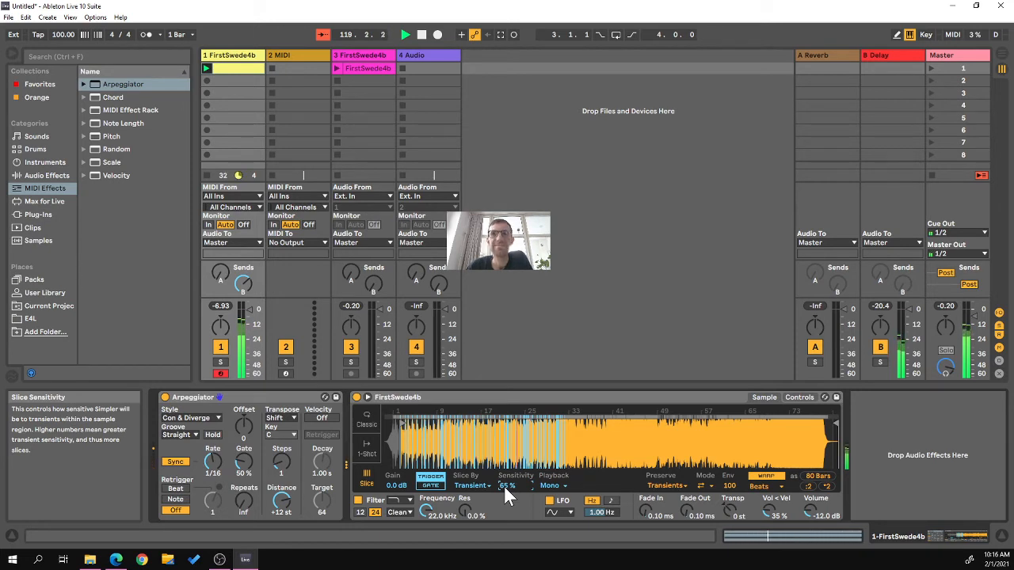
pyautogui.moveTo(504, 486); pyautogui.dragTo(501, 512)
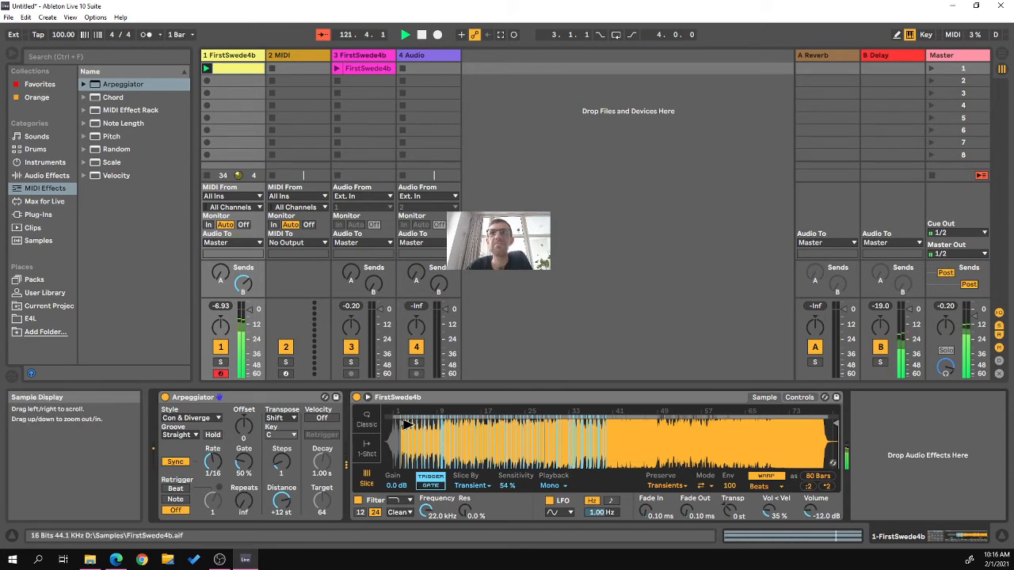
# Step: Move the sample's start marker to about bar 41 and lower the slice sensitivity to 36 %
pyautogui.moveTo(405, 424); pyautogui.dragTo(614, 424)
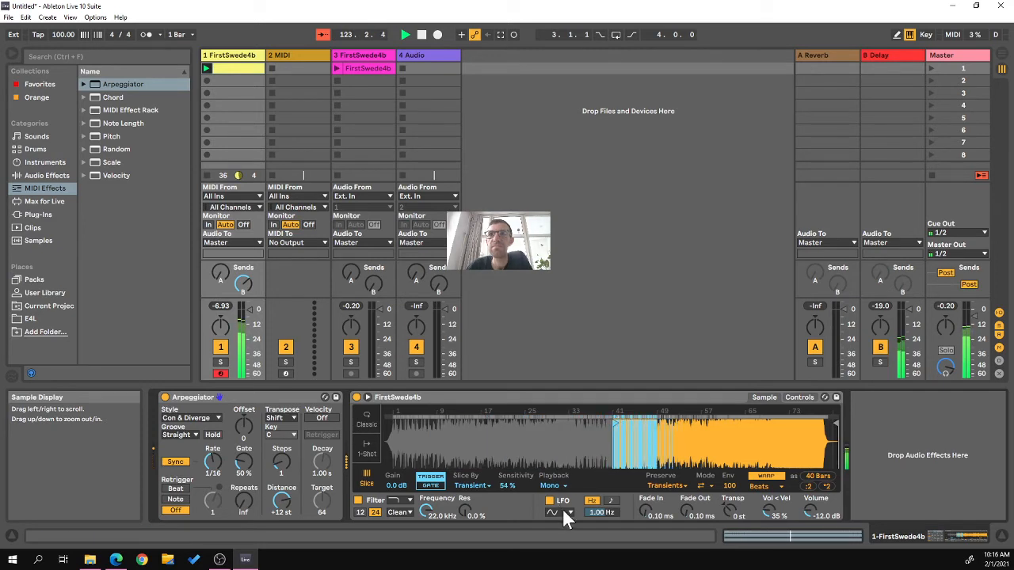
pyautogui.moveTo(507, 484); pyautogui.dragTo(503, 492)
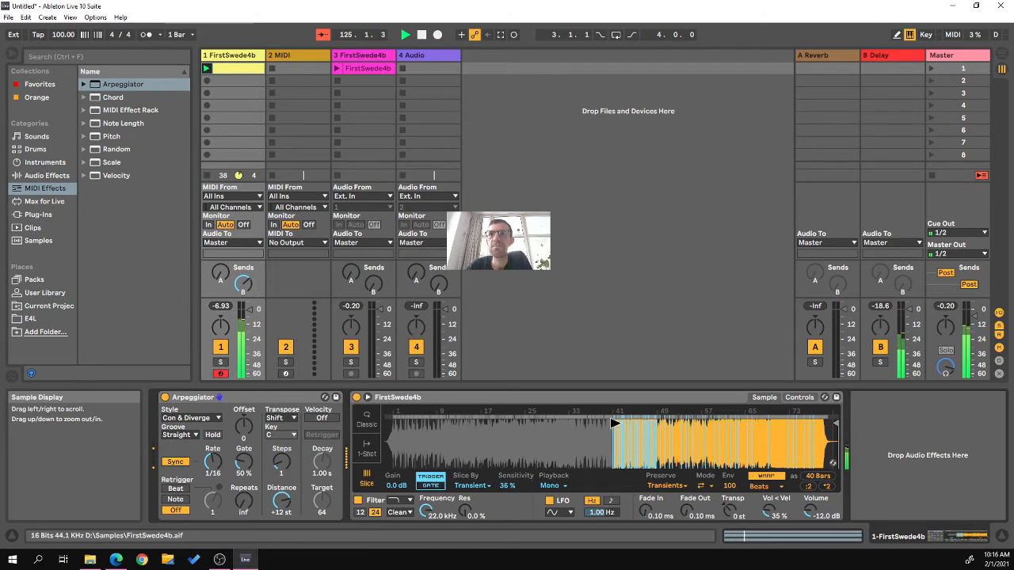
# Step: Return the sample's start marker to bar 1, raise slice sensitivity to 81 %, and increase track 1's send to B Delay
pyautogui.moveTo(615, 424); pyautogui.dragTo(391, 428)
pyautogui.moveTo(508, 483); pyautogui.dragTo(512, 444)
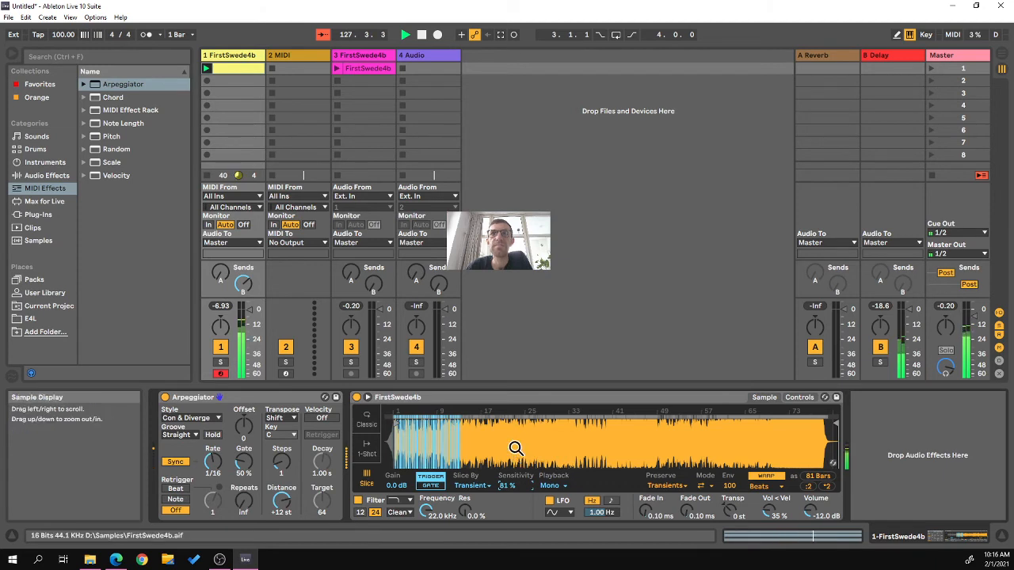
pyautogui.moveTo(236, 282); pyautogui.dragTo(237, 257)
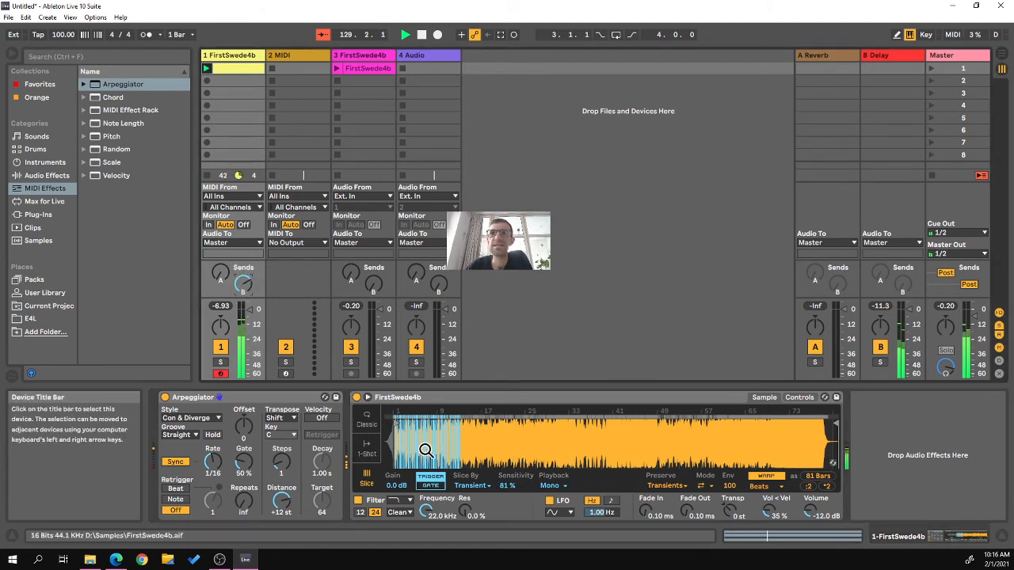
# Step: In Simpler's controls, set the transpose to -3 st, spread to 21 % and random pan to 62 %
pyautogui.click(798, 396)
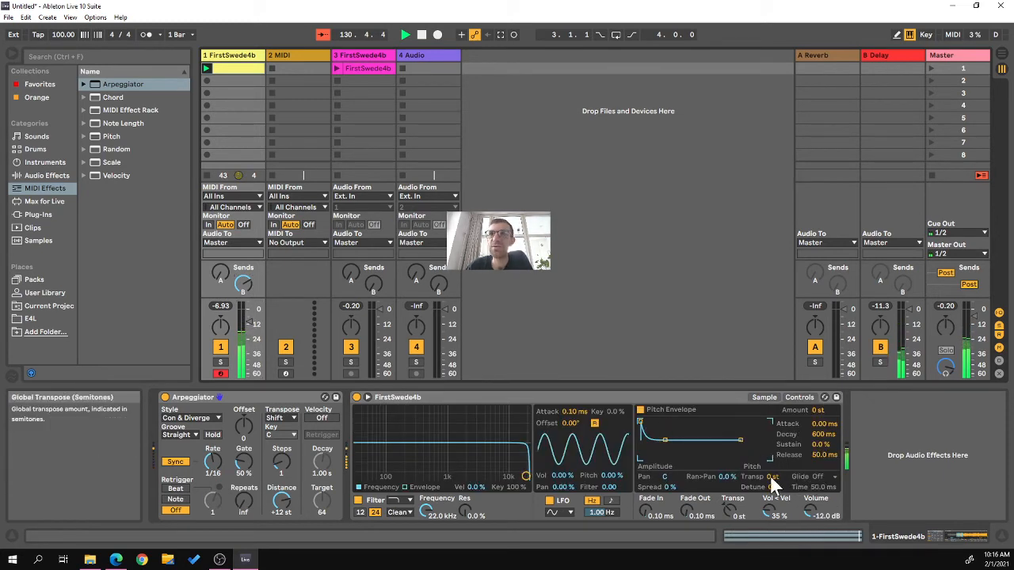
pyautogui.moveTo(766, 474); pyautogui.dragTo(767, 477)
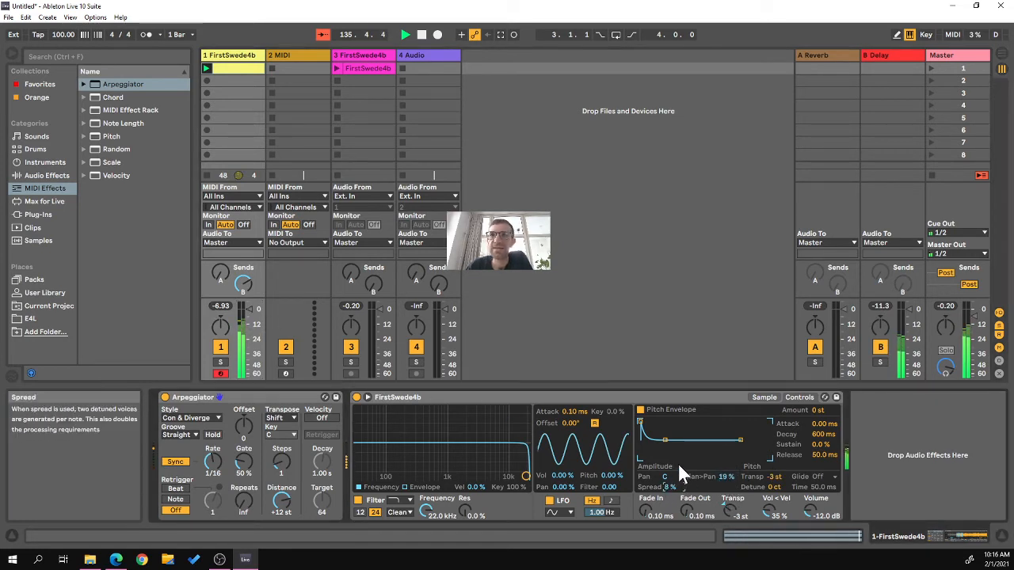
pyautogui.moveTo(684, 431); pyautogui.dragTo(684, 430)
pyautogui.moveTo(726, 477); pyautogui.dragTo(726, 444)
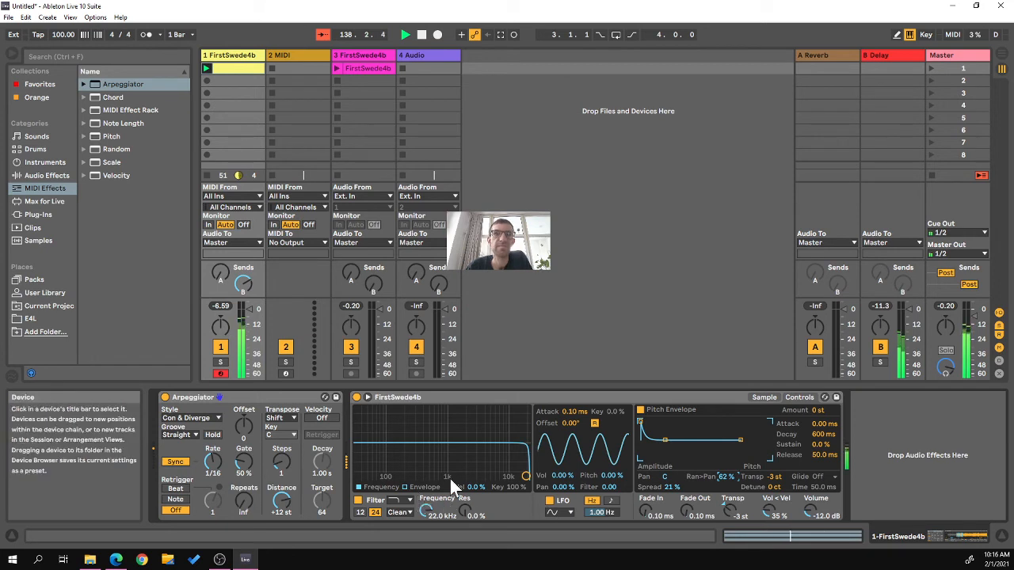
pyautogui.moveTo(527, 476)
pyautogui.mouseDown()
pyautogui.moveTo(512, 461)
pyautogui.moveTo(418, 439)
pyautogui.moveTo(477, 439)
pyautogui.moveTo(528, 477)
pyautogui.mouseUp()
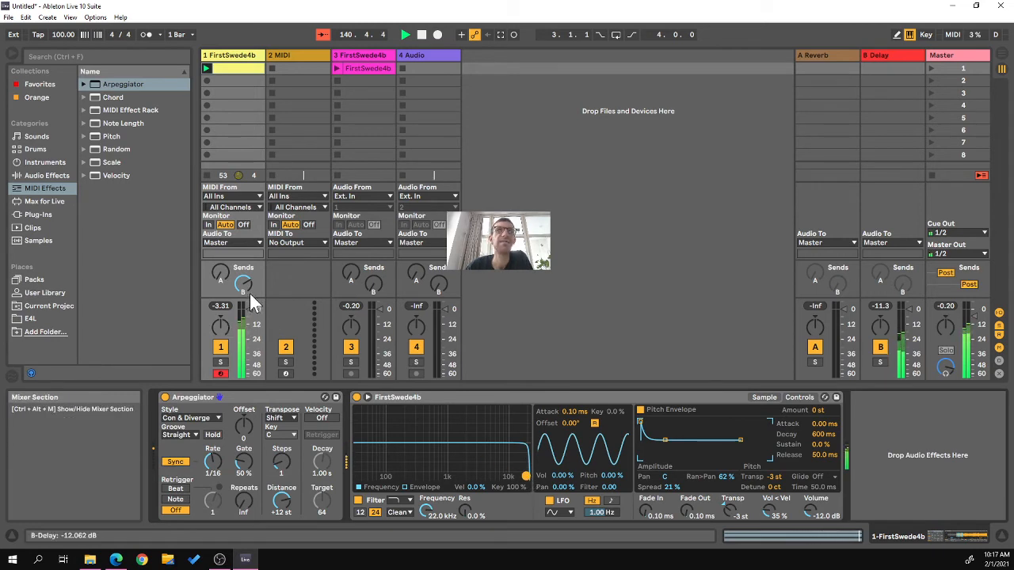
# Step: Raise track 1's send to B Delay further and lower the track's volume to about -16.7 dB
pyautogui.moveTo(245, 273); pyautogui.dragTo(246, 264)
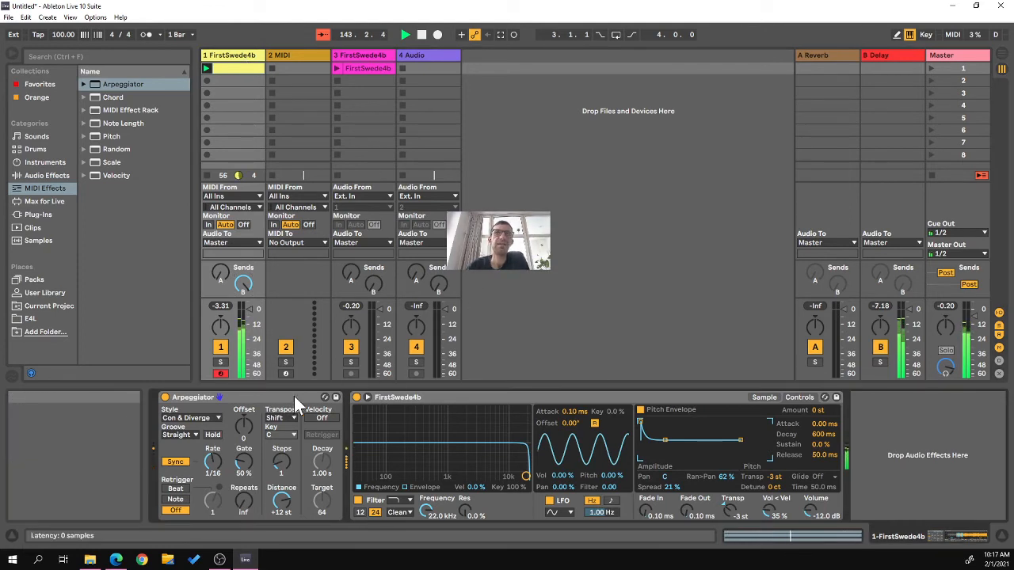
pyautogui.click(764, 398)
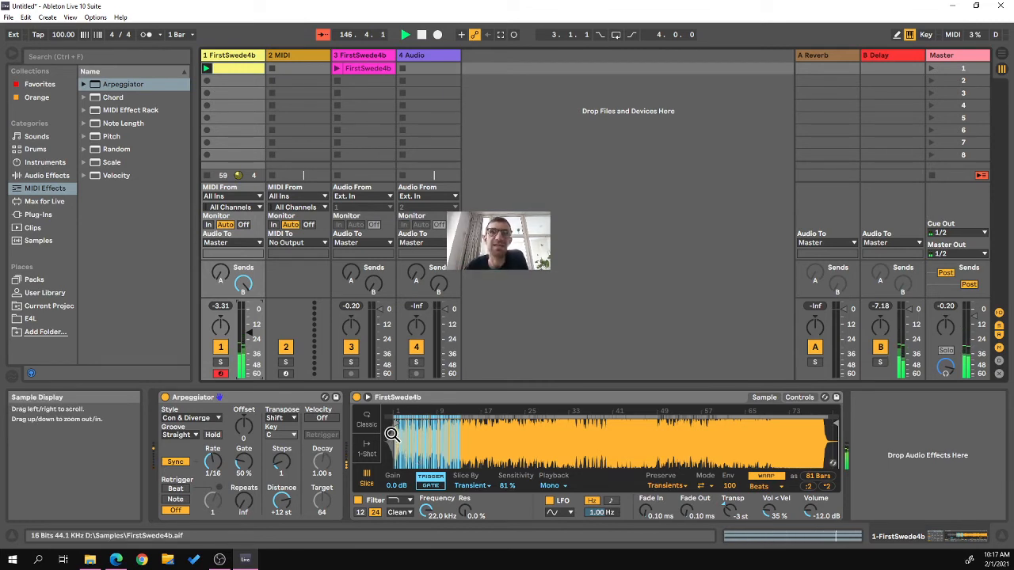
pyautogui.moveTo(245, 337); pyautogui.dragTo(251, 332)
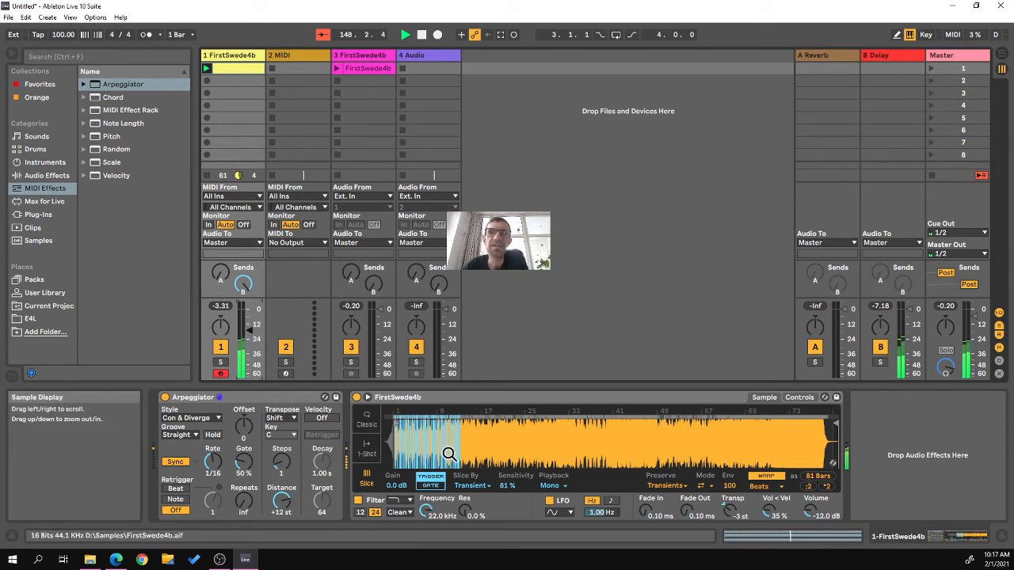
# Step: Move the sample's start marker to about bar 11 and raise the slice sensitivity to 96 %
pyautogui.moveTo(397, 425)
pyautogui.mouseDown()
pyautogui.moveTo(479, 425)
pyautogui.moveTo(400, 425)
pyautogui.moveTo(432, 425)
pyautogui.mouseUp()
pyautogui.moveTo(511, 485); pyautogui.dragTo(511, 483)
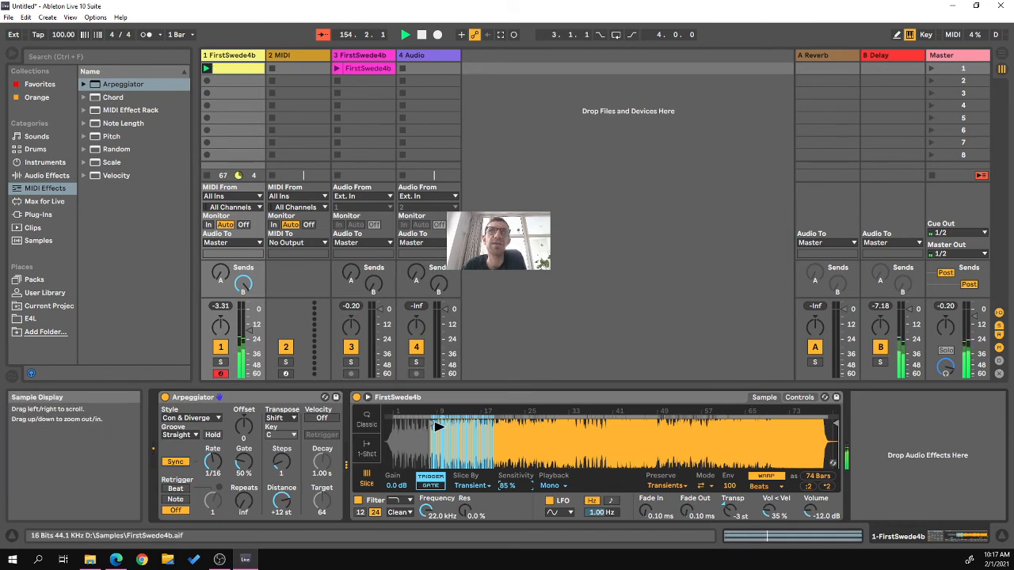
pyautogui.moveTo(497, 486); pyautogui.dragTo(515, 478)
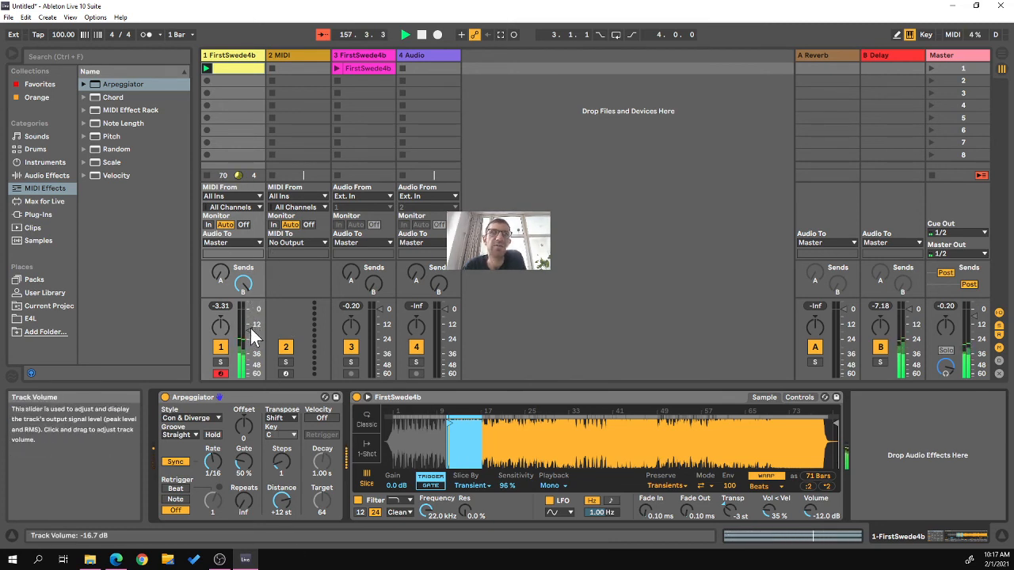
# Step: Raise track 1's volume and reduce its send to B Delay
pyautogui.moveTo(252, 336); pyautogui.dragTo(252, 317)
pyautogui.moveTo(245, 282); pyautogui.dragTo(250, 304)
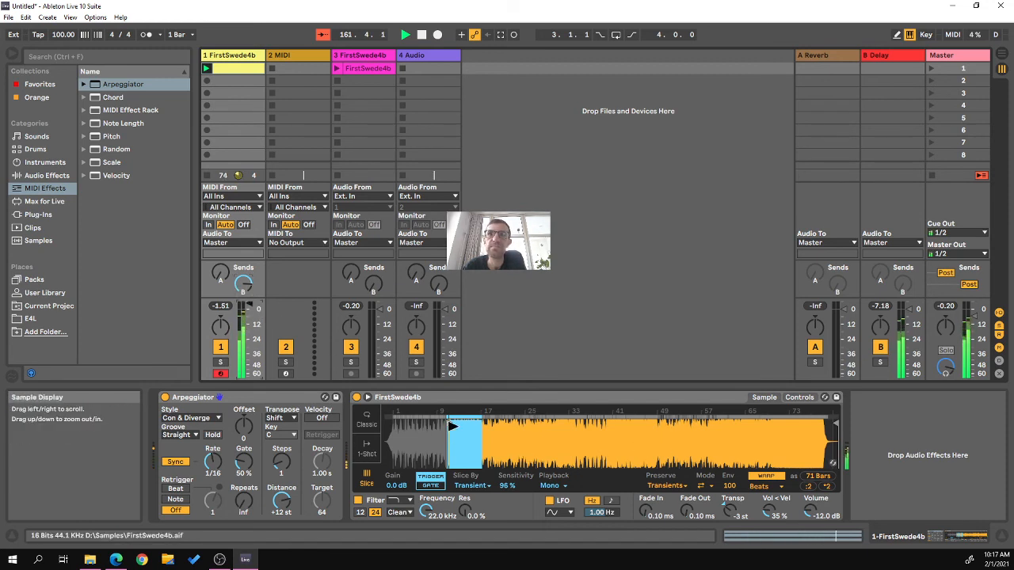
# Step: Move the sample's start marker to about bar 25 and lower the slice sensitivity to 72 %
pyautogui.moveTo(450, 432); pyautogui.dragTo(529, 423)
pyautogui.moveTo(504, 486); pyautogui.dragTo(506, 507)
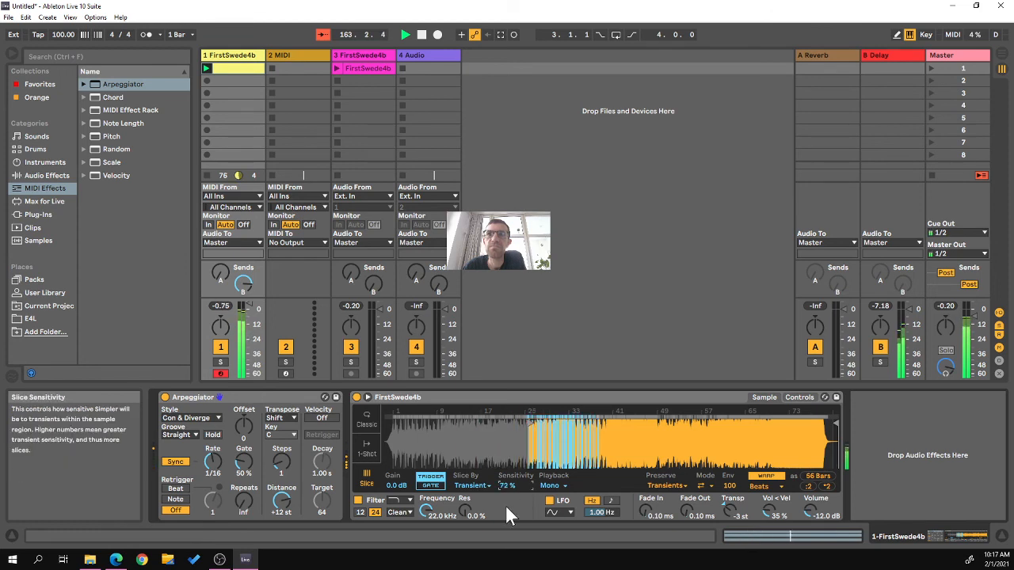
# Step: Move the sample's start marker back to about bar 3 and lower track 1's send to B Delay
pyautogui.moveTo(531, 425); pyautogui.dragTo(404, 426)
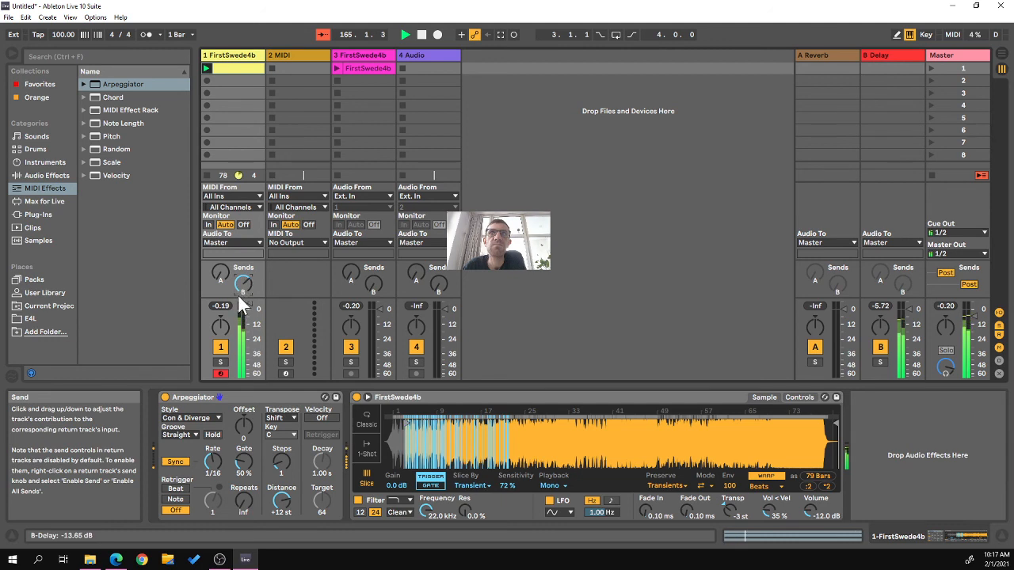
pyautogui.moveTo(238, 294)
pyautogui.mouseDown()
pyautogui.moveTo(238, 310)
pyautogui.moveTo(244, 295)
pyautogui.mouseUp()
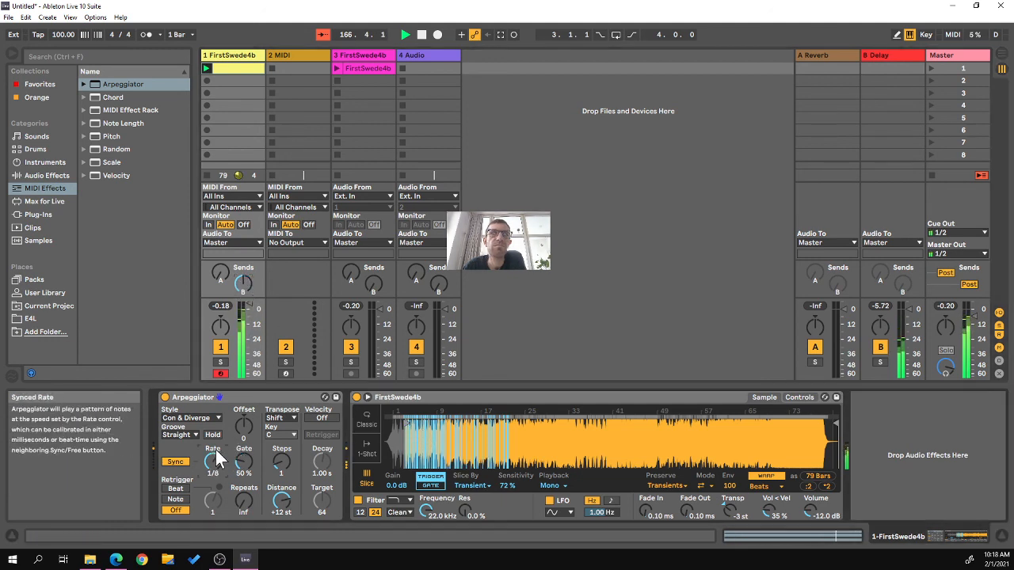
# Step: Set the Arpeggiator to 2 transpose steps, Random style and a rate of 1/128
pyautogui.moveTo(284, 462); pyautogui.dragTo(284, 457)
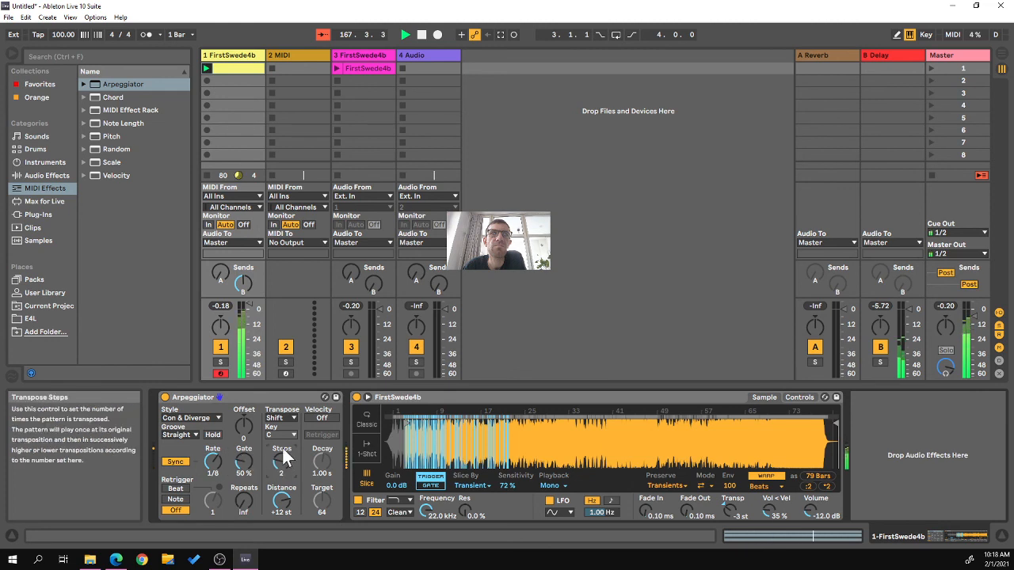
pyautogui.click(211, 416)
pyautogui.click(193, 385)
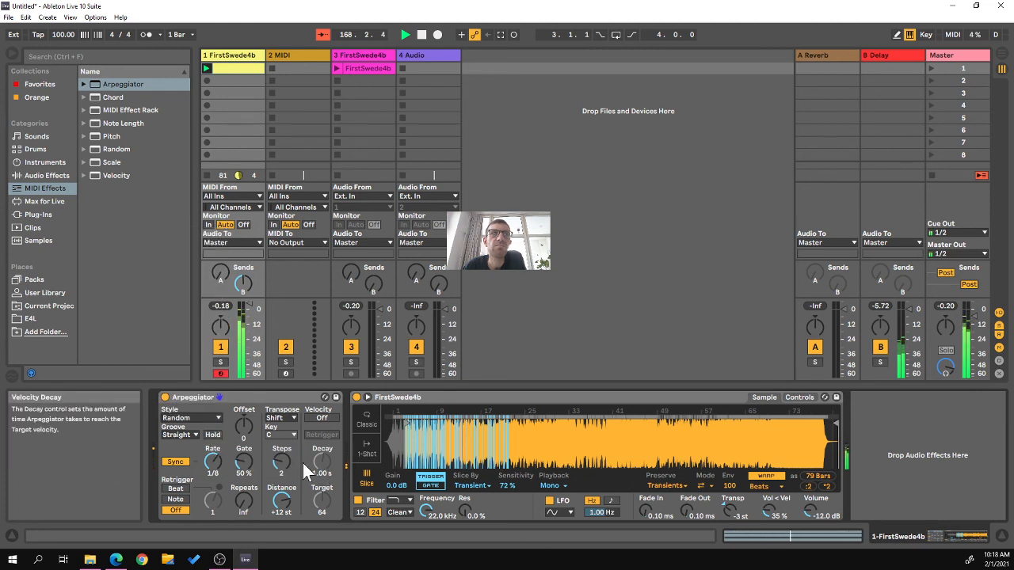
pyautogui.moveTo(214, 455); pyautogui.dragTo(217, 503)
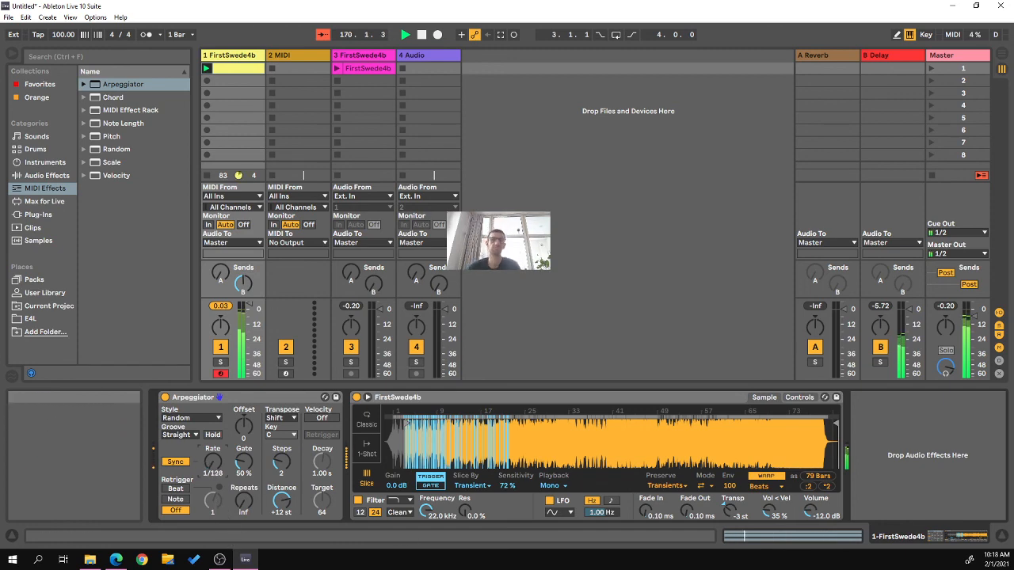